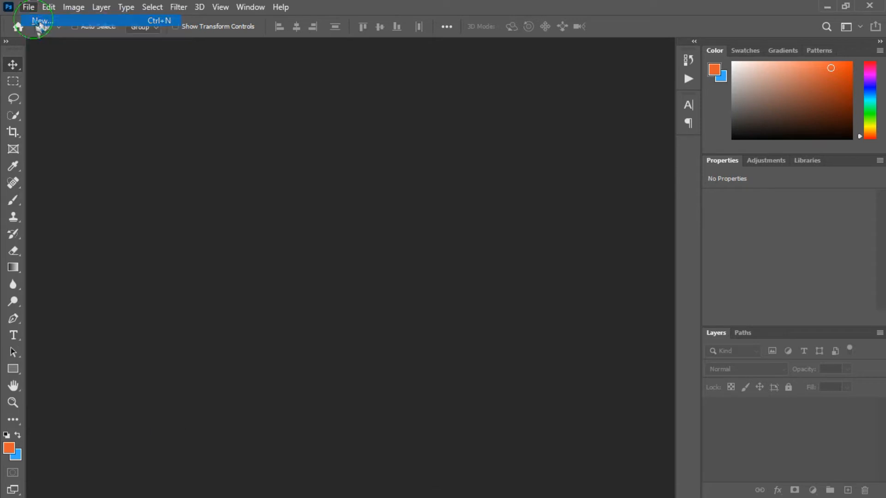
Create a new 1280 × 720 pixel document named Typography.
click(351, 188)
click(367, 138)
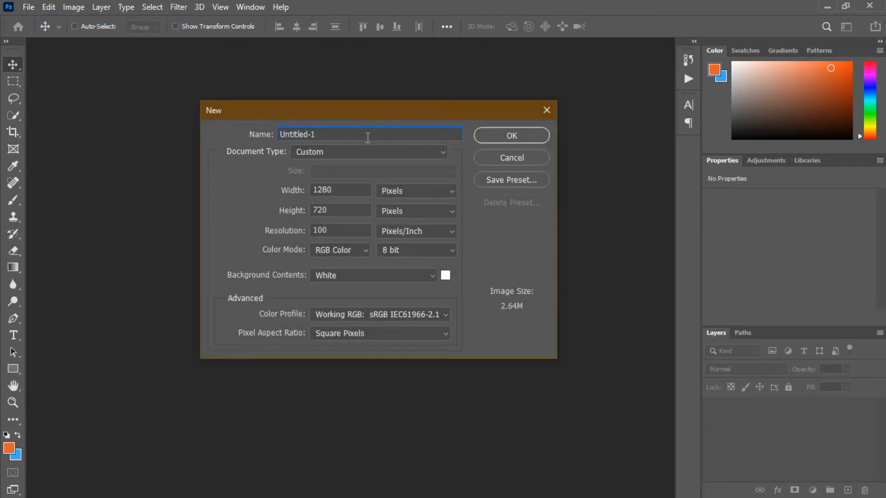
key(BackSpace)
text(T)
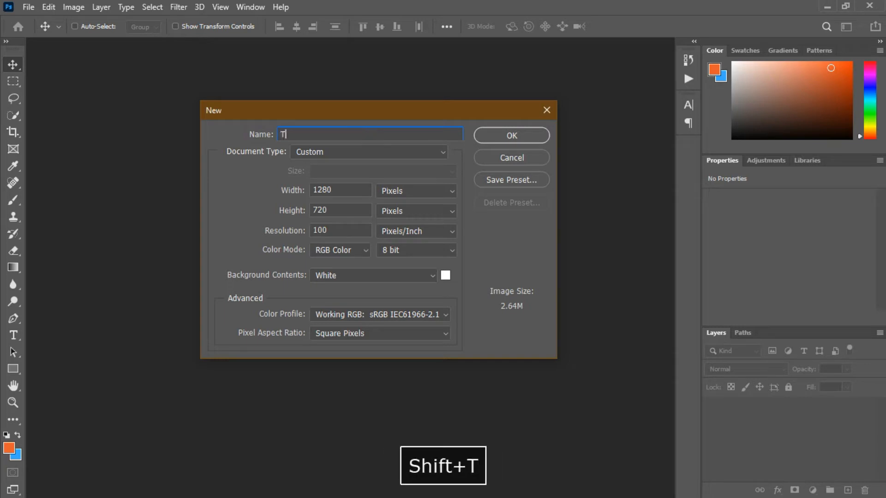
text(ypogr)
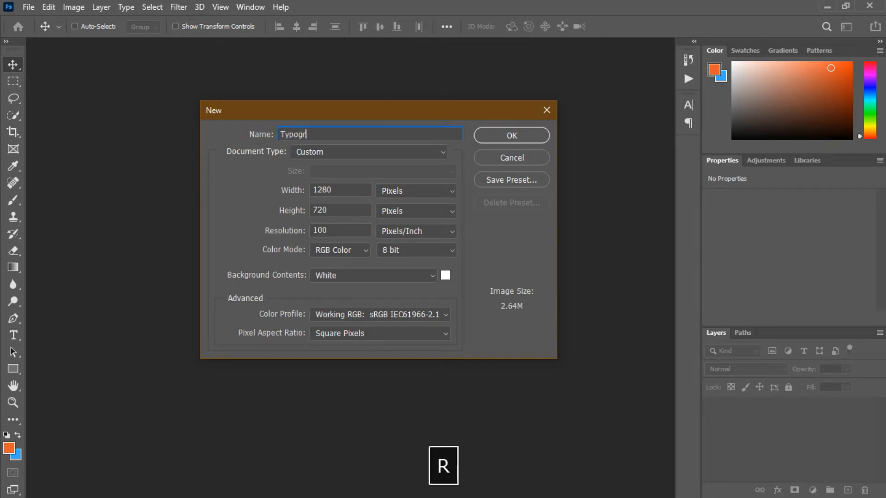
text(aphy)
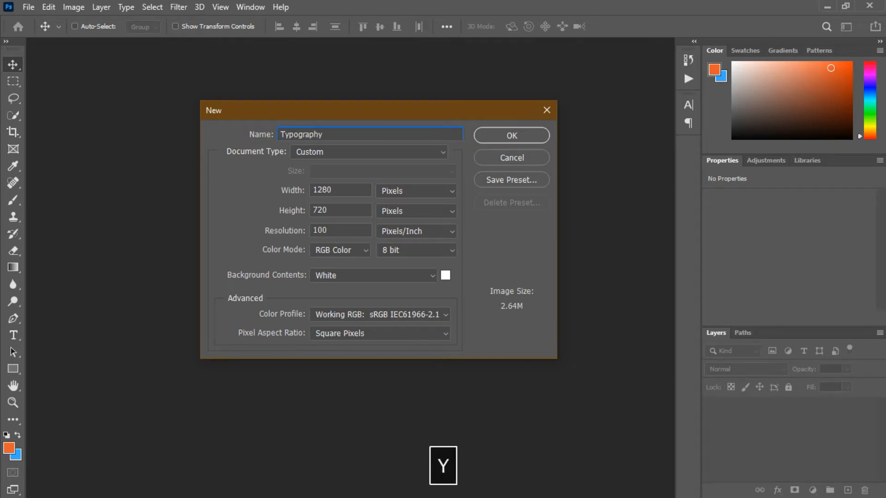
click(362, 192)
click(354, 211)
click(508, 139)
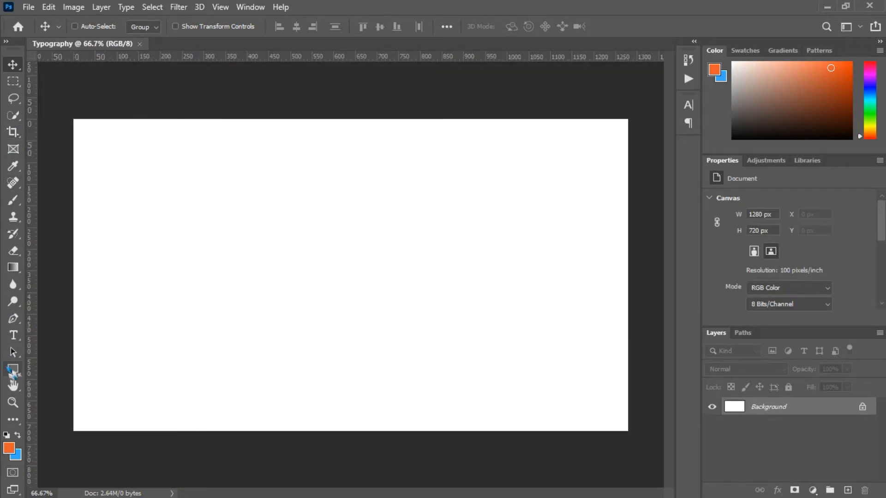
Add an orange rectangle shape 640 px wide and 720 px high to the canvas.
click(13, 369)
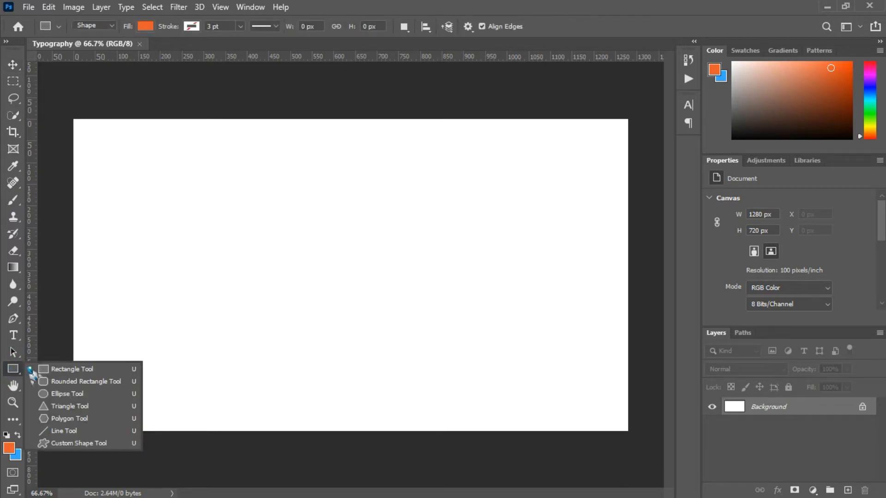
click(40, 370)
click(237, 259)
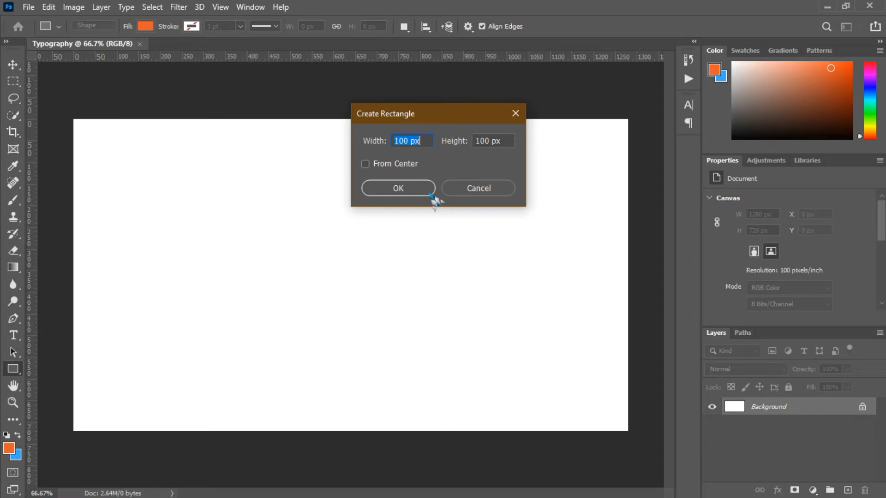
text(640)
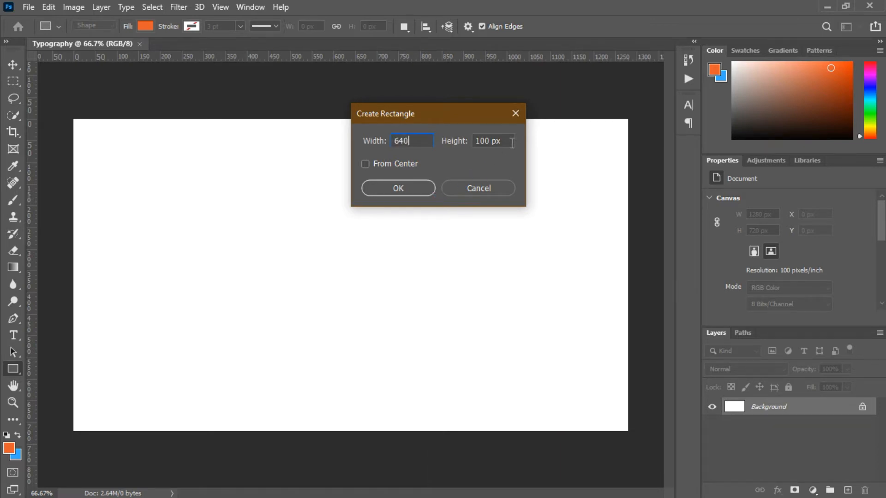
click(480, 142)
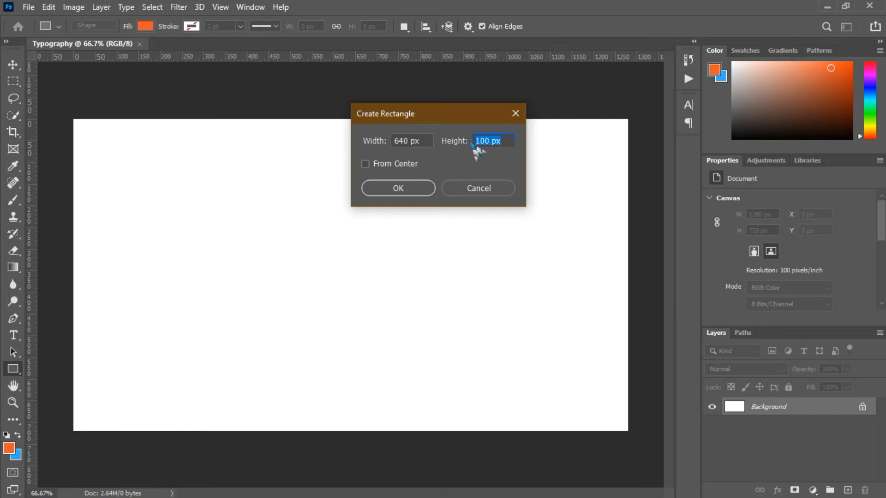
text(720)
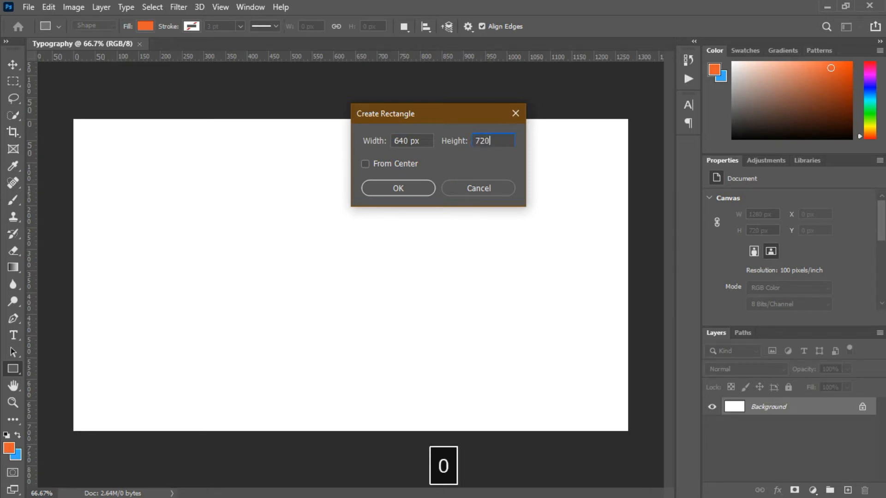
click(422, 191)
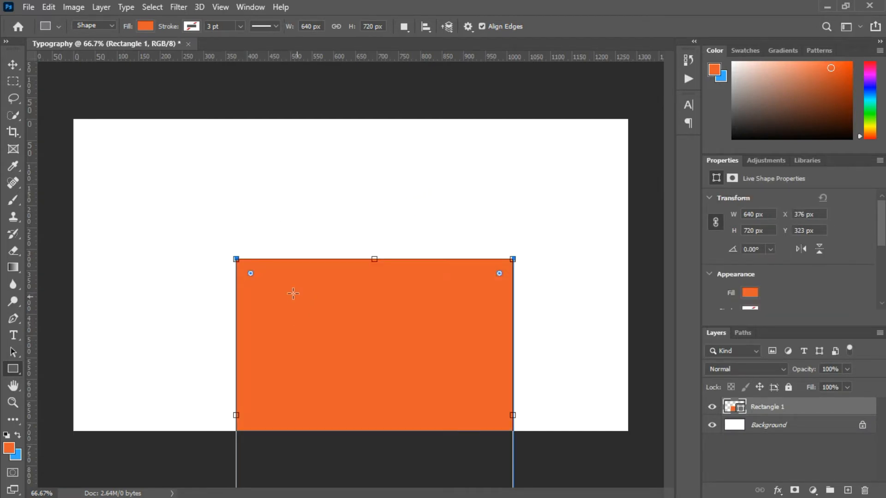
Align the orange rectangle with the canvas's top and right edges and stretch its left side to a width of about 761 px.
click(13, 65)
drag(350, 345, 461, 211)
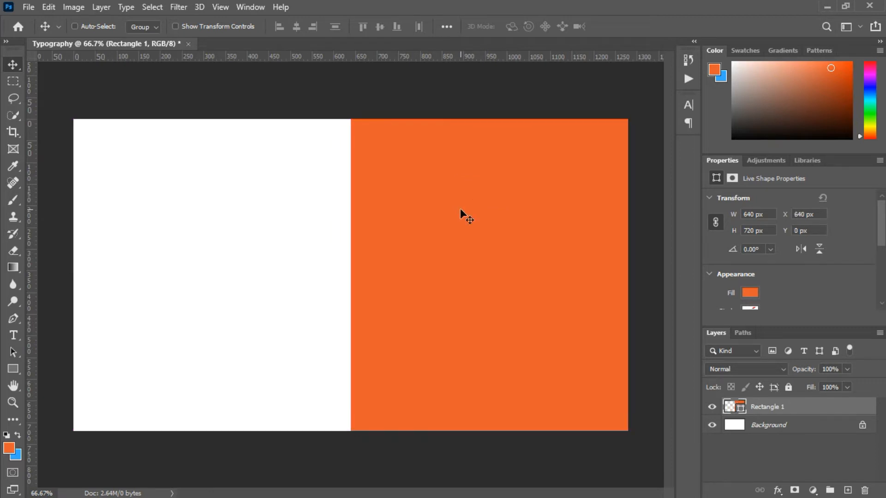
key(ctrl+t)
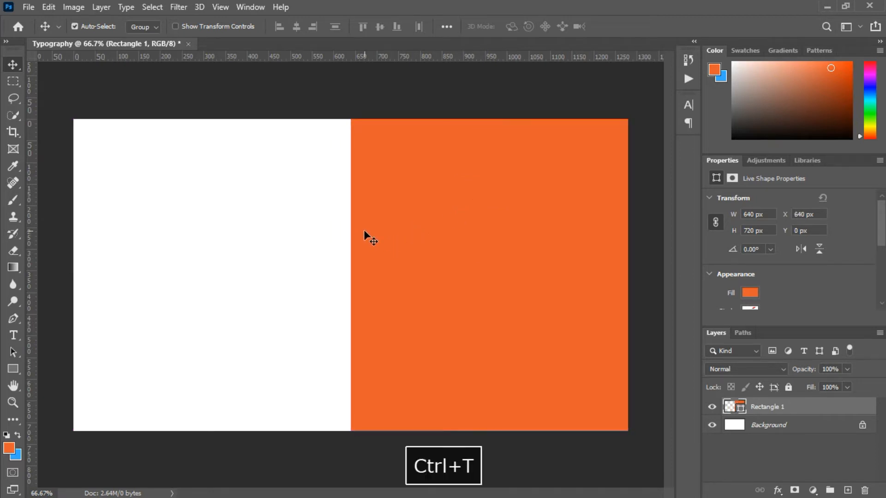
mouse_move(351, 274)
mouse_down()
mouse_move(342, 276)
mouse_move(357, 277)
mouse_up()
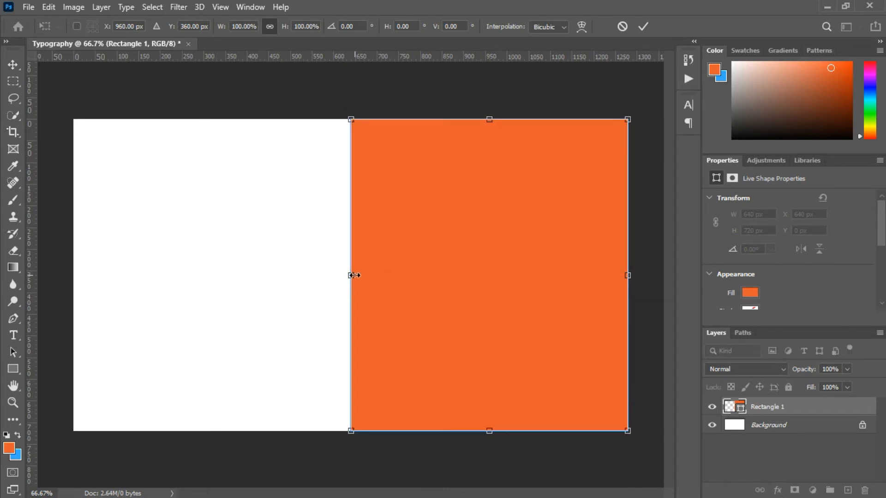
drag(351, 276, 300, 278)
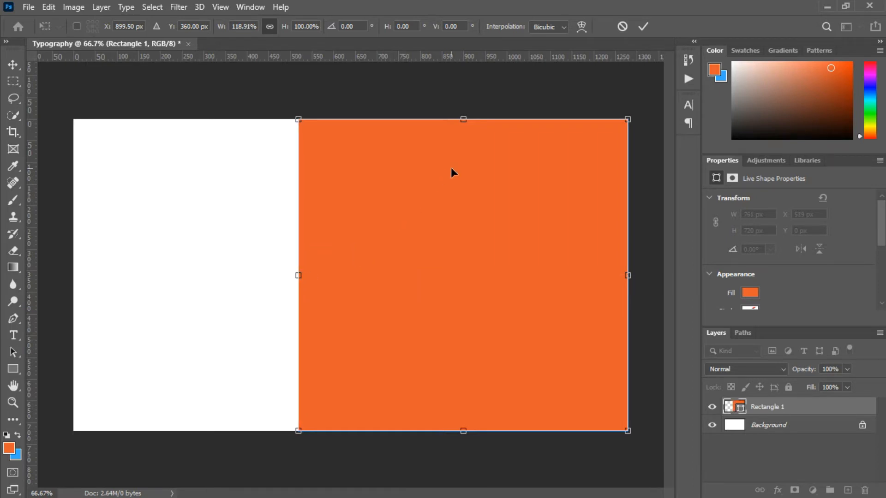
click(643, 26)
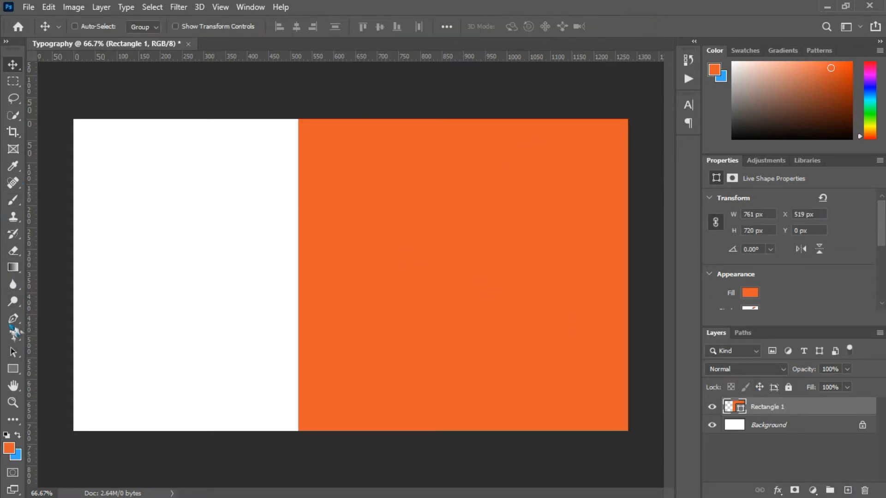
Add the horizontal text TYPO on the white area beside the orange rectangle.
click(14, 334)
click(104, 279)
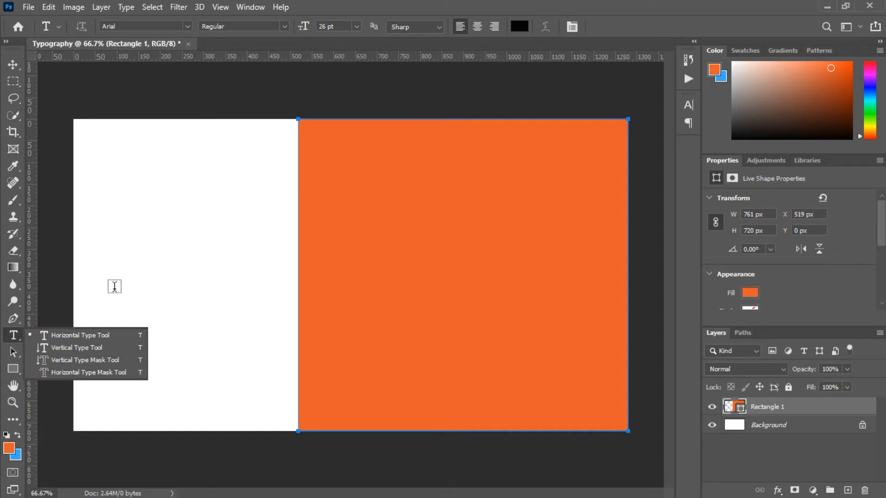
click(126, 261)
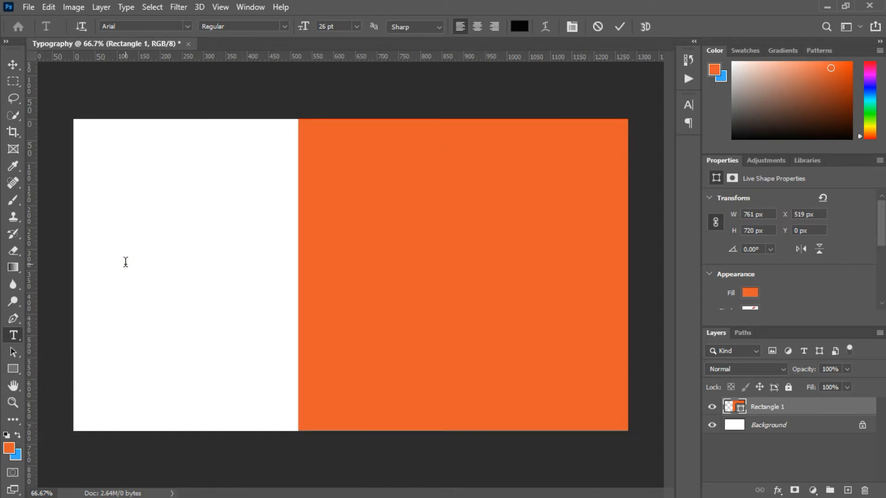
text(TY)
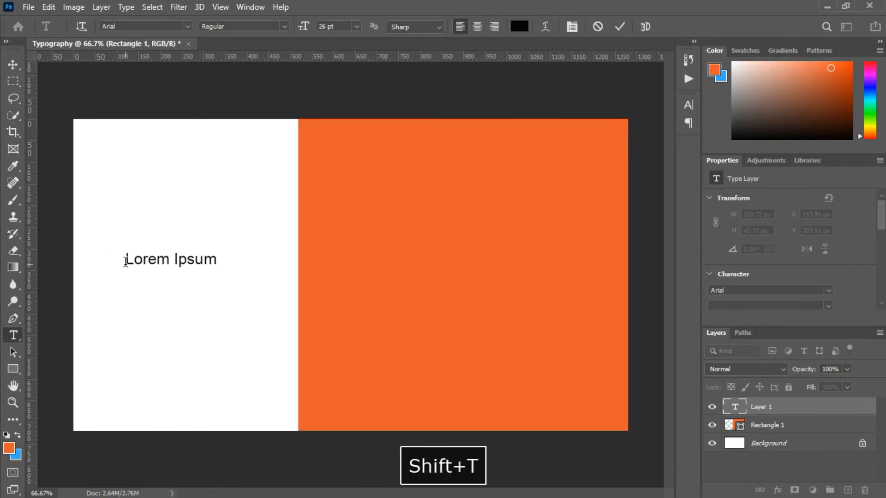
text(PO)
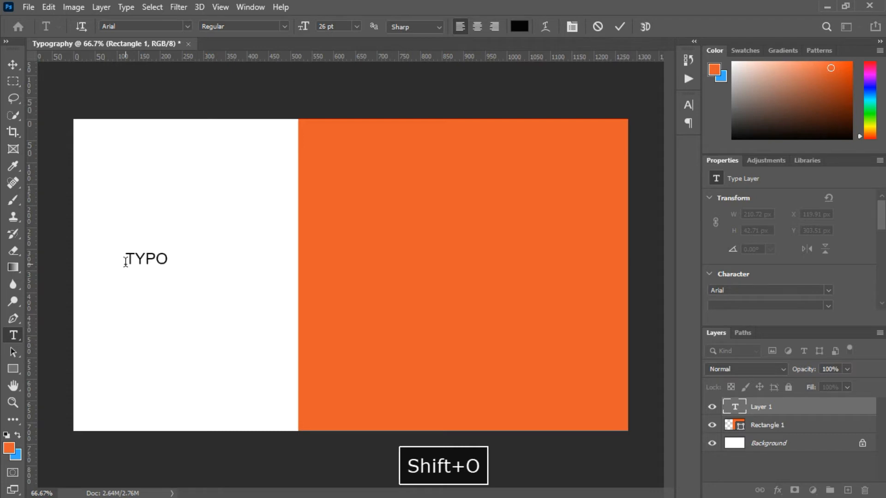
click(13, 64)
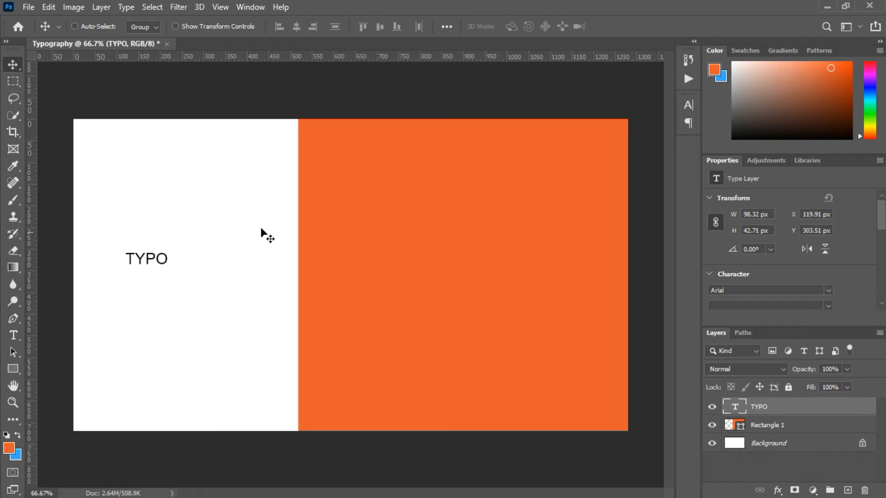
Preview the fonts following Arial one after another on the TYPO text.
click(689, 105)
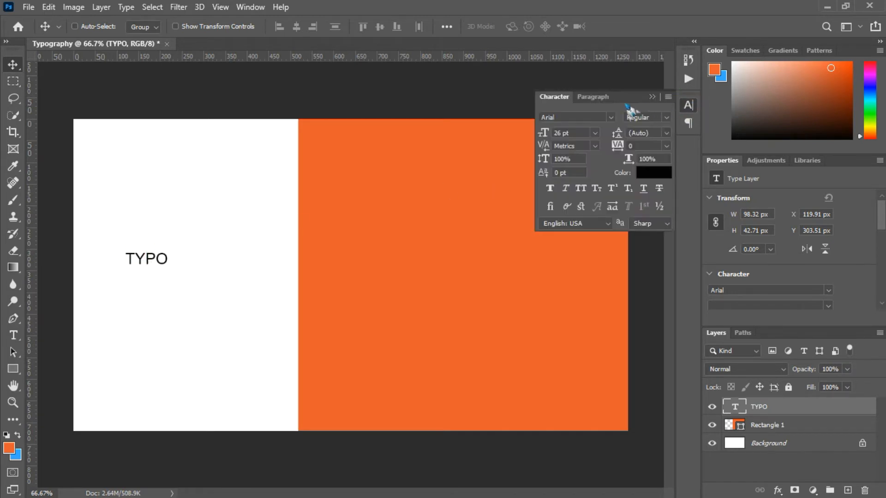
click(611, 118)
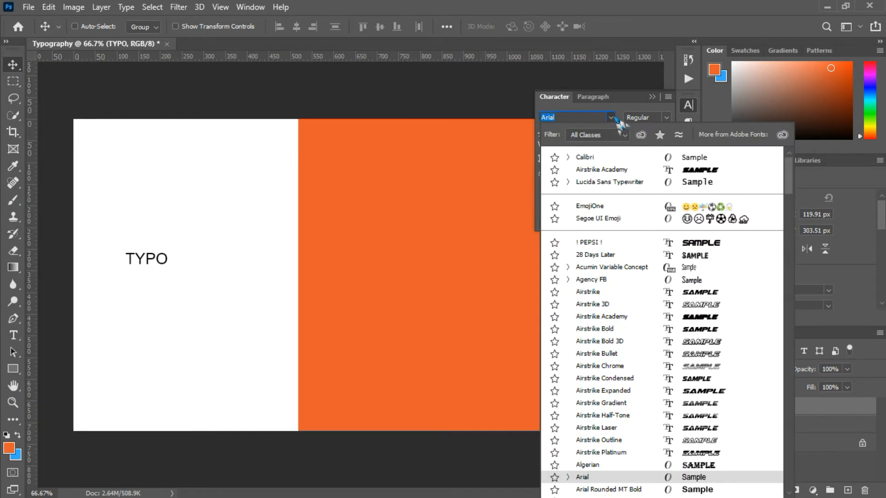
key(Down)
key(Down)
key(Down)
key(Down)
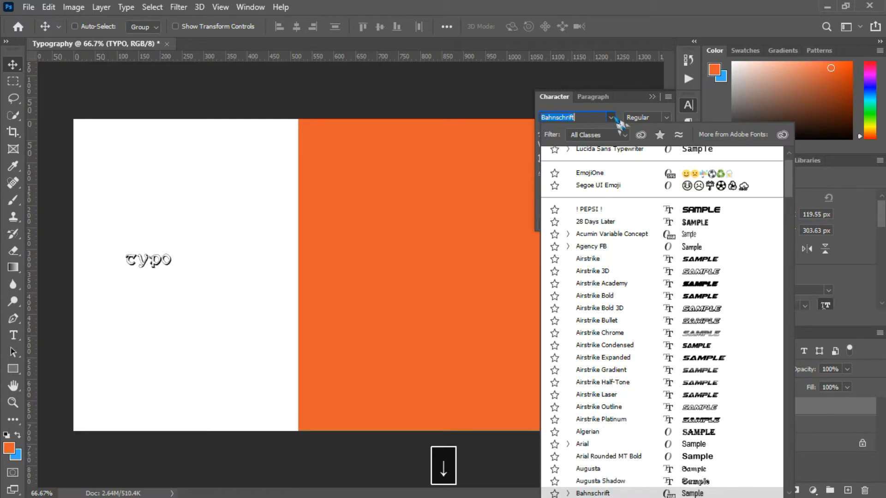
key(Down)
key(Down)
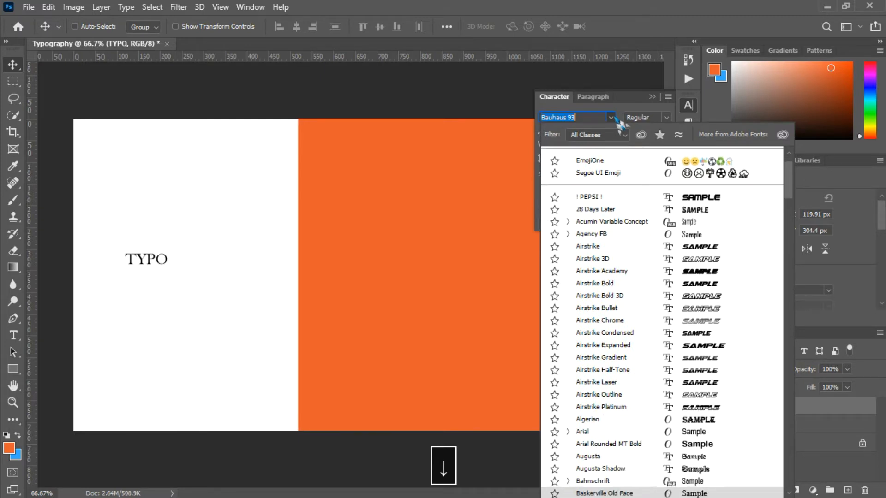
key(Down)
key(Down)
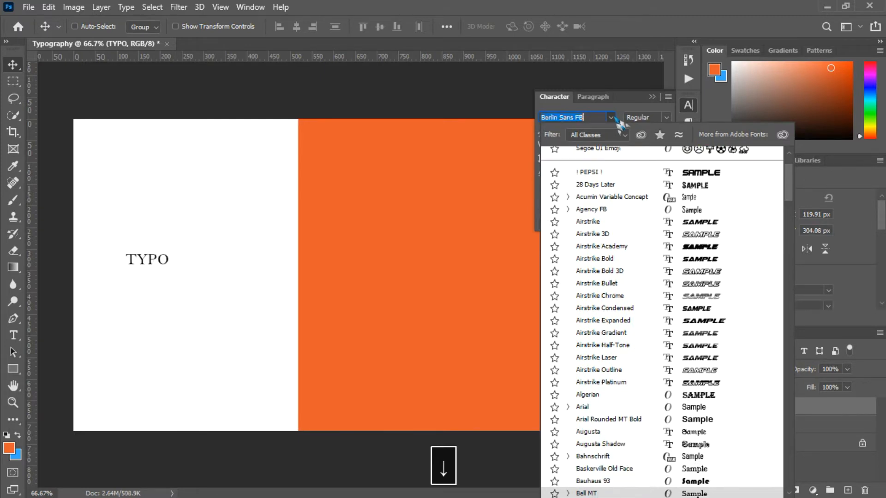
key(Down)
key(Down)
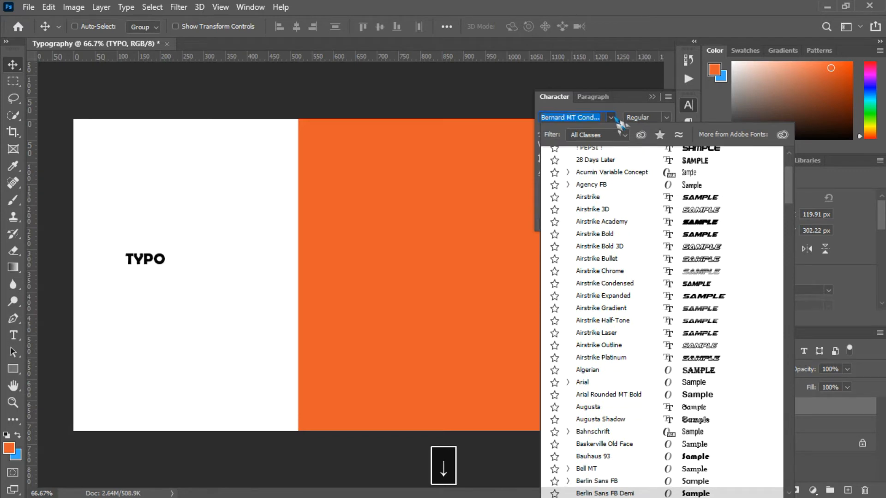
key(Down)
key(Down)
key(Down)
key(Down)
key(Down)
key(Down)
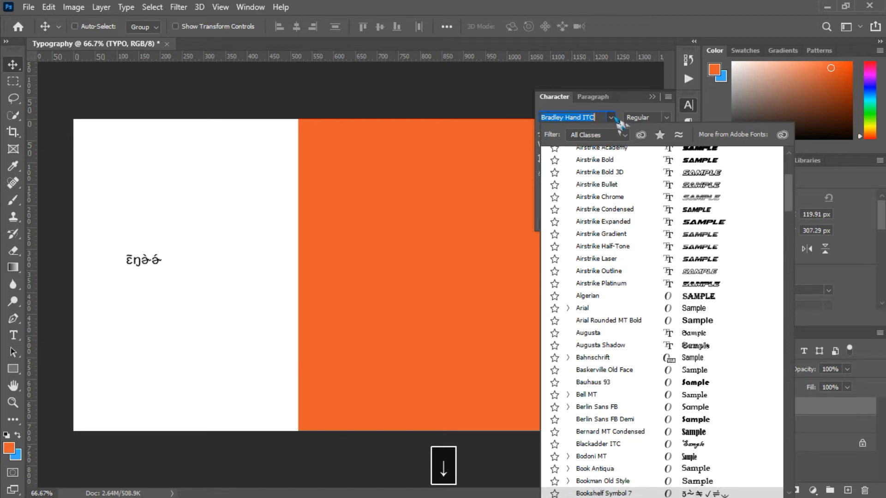
key(Down)
key(Down)
key(Down)
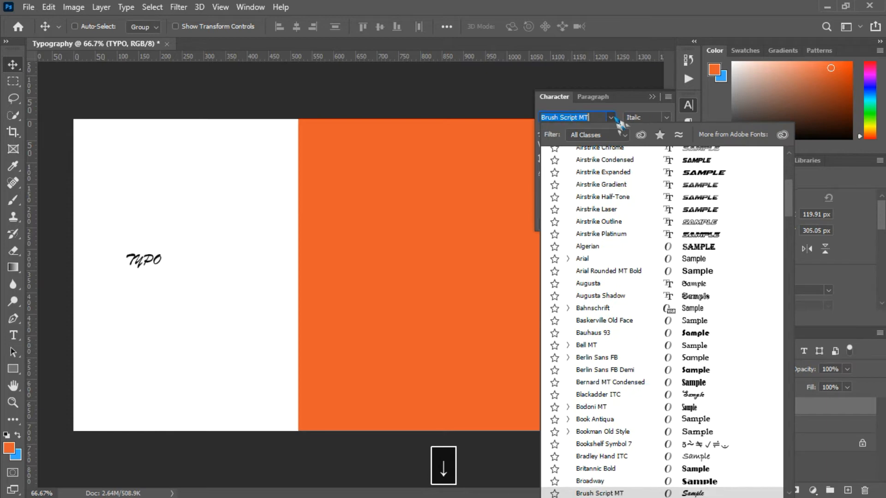
key(Down)
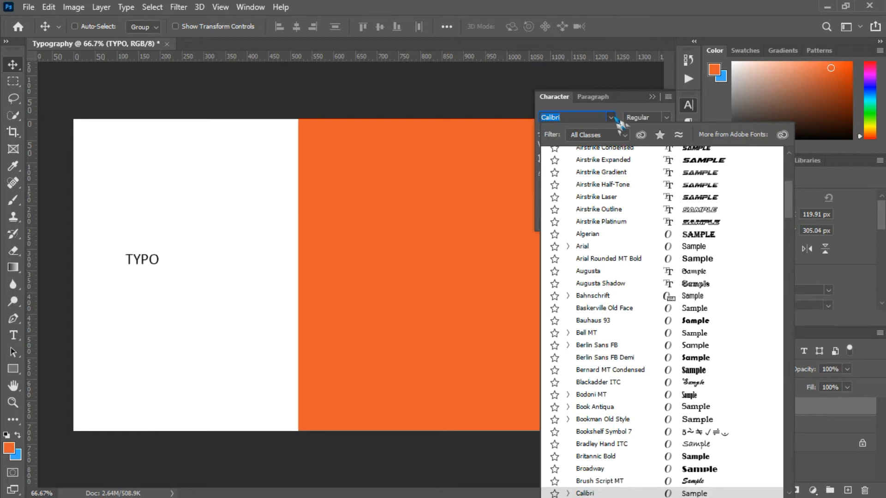
key(Down)
key(Down)
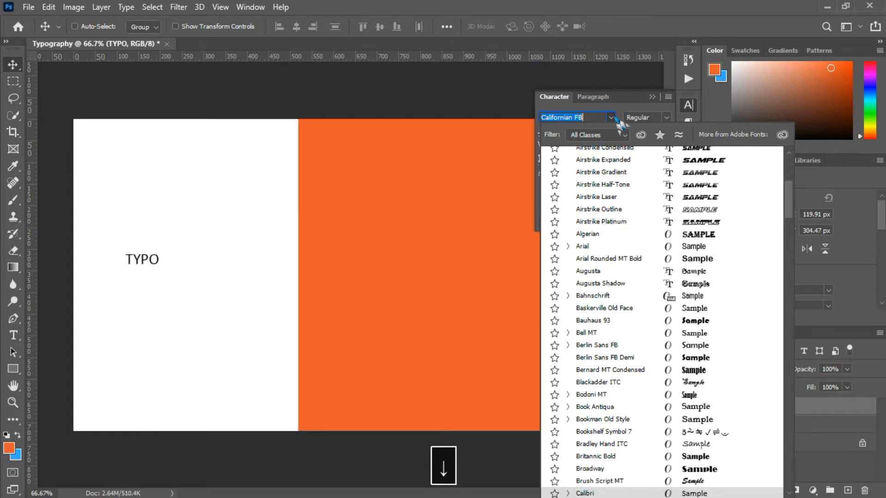
Set the TYPO text to Calibri Bold and enlarge it to 117 pt.
click(600, 272)
scroll(599, 297, down, 2)
scroll(672, 353, down, 1)
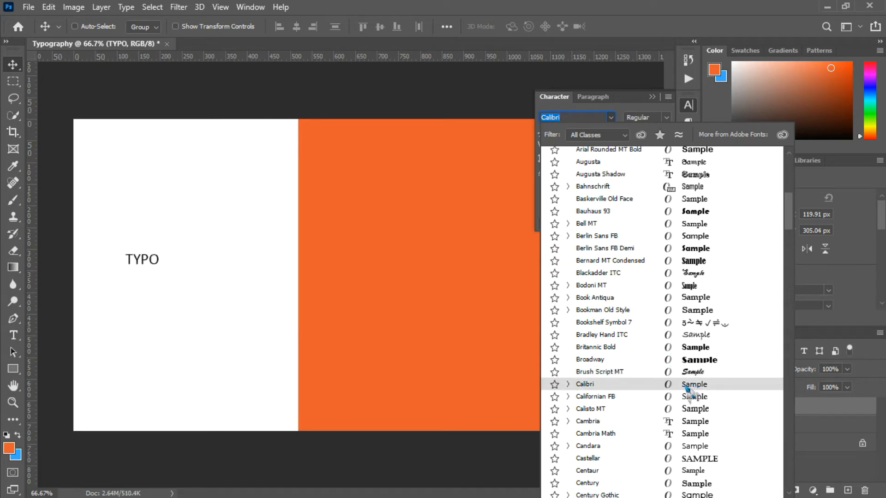
click(568, 384)
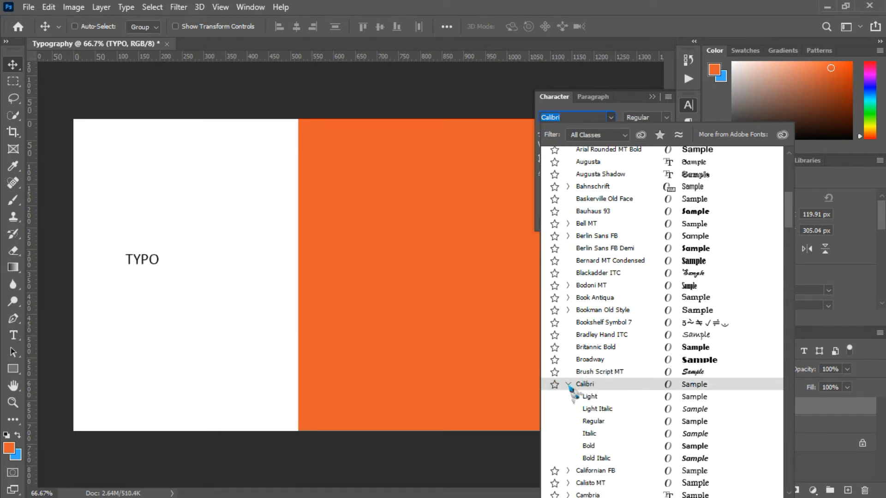
click(614, 447)
drag(542, 133, 569, 133)
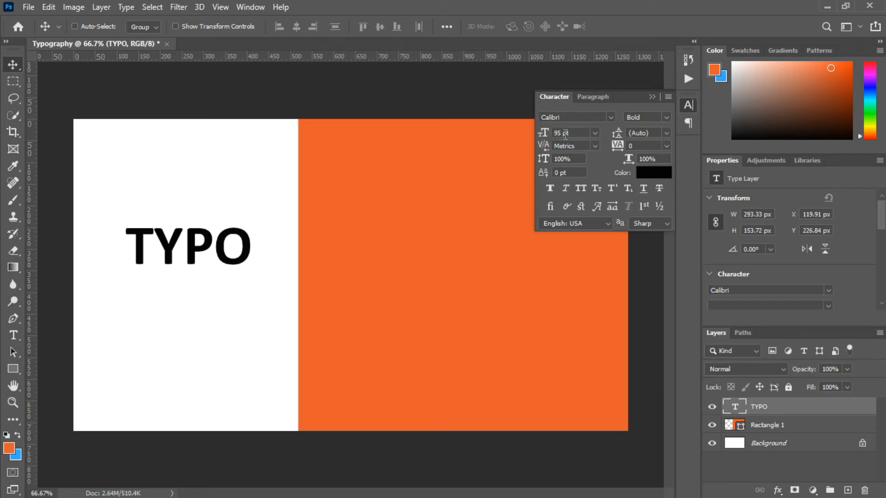
drag(544, 136, 560, 144)
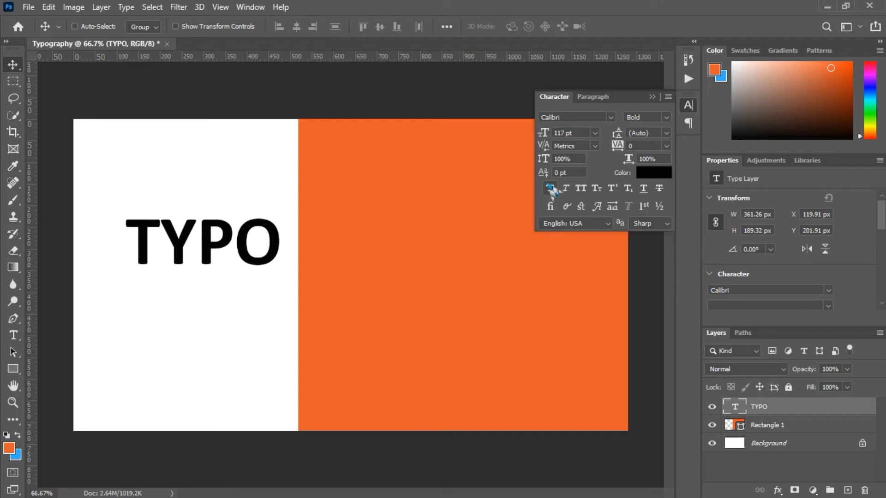
Set the TYPO text's font to Century Gothic Bold and move the text down to the canvas's mid-height.
click(611, 118)
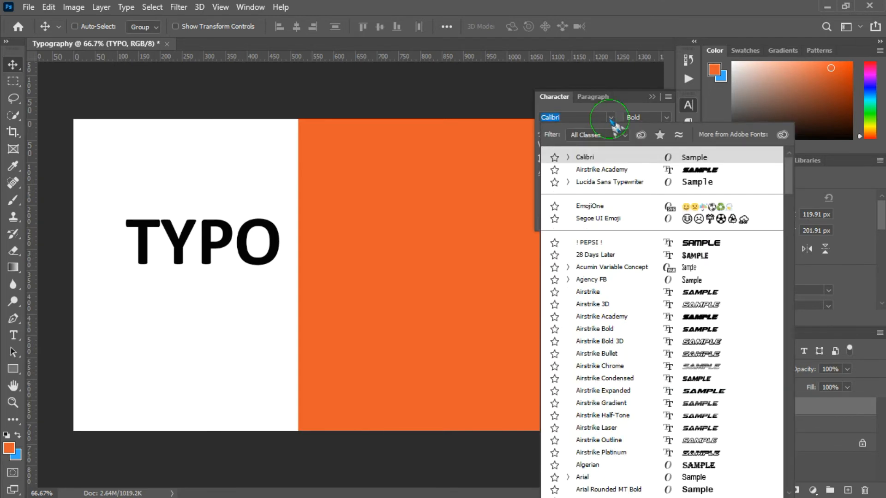
click(627, 207)
scroll(630, 349, down, 4)
click(628, 342)
scroll(632, 349, down, 5)
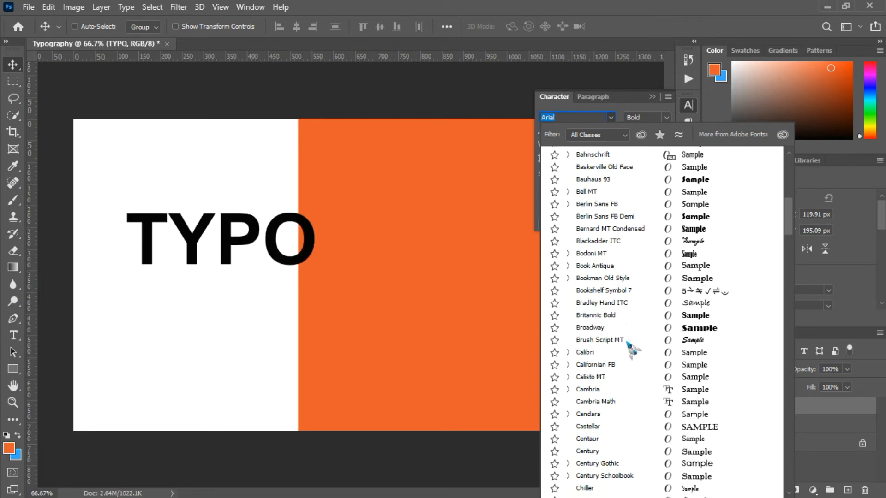
scroll(636, 348, down, 1)
click(637, 350)
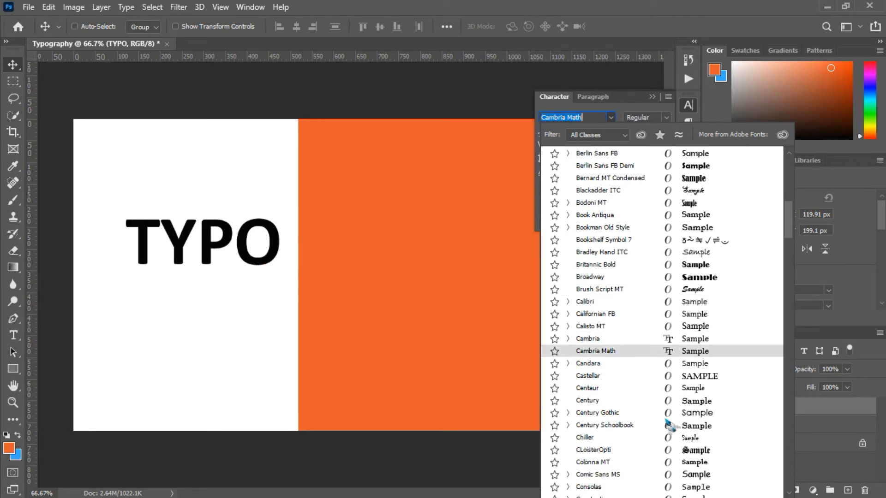
click(679, 426)
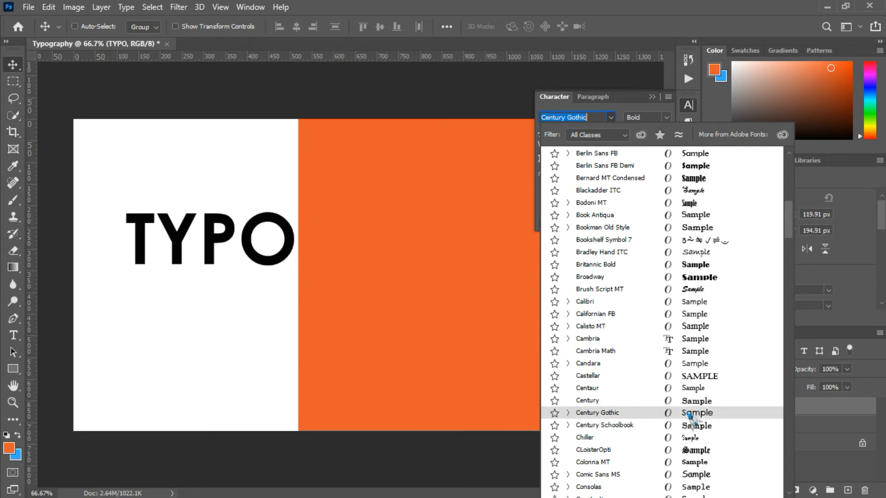
click(689, 415)
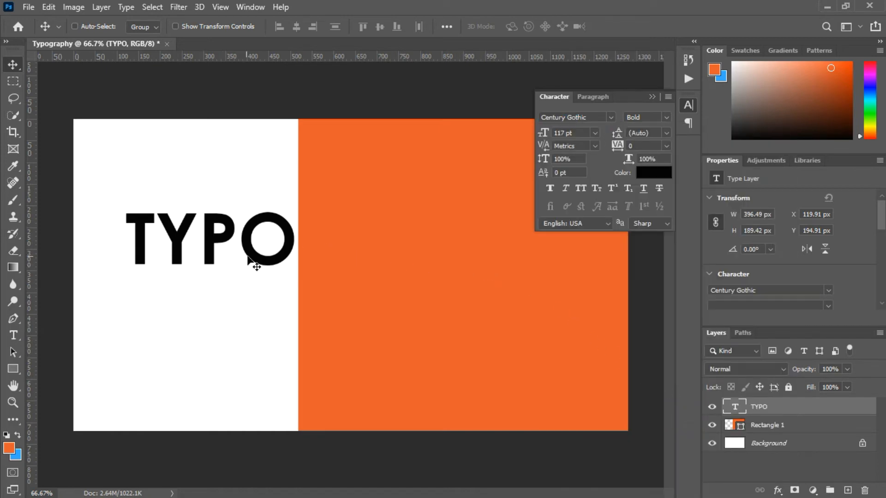
drag(252, 258, 246, 300)
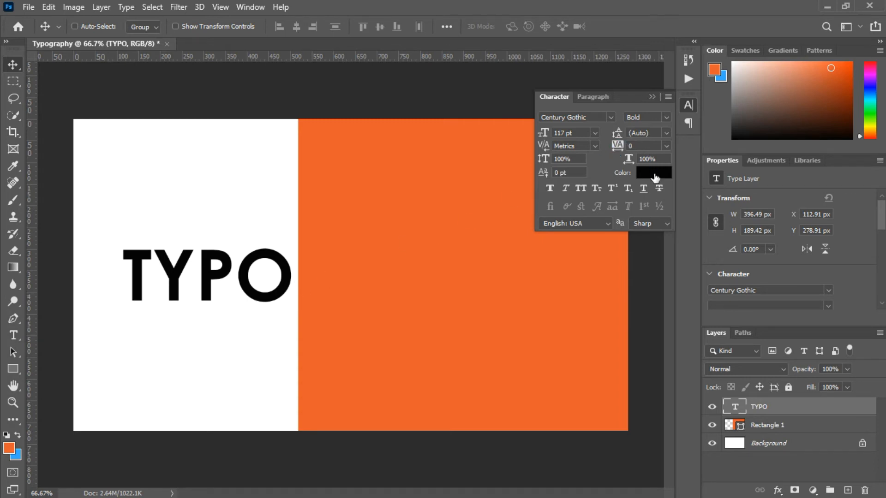
Change the TYPO text's color to yellow ffef38 with 78% saturation.
click(655, 178)
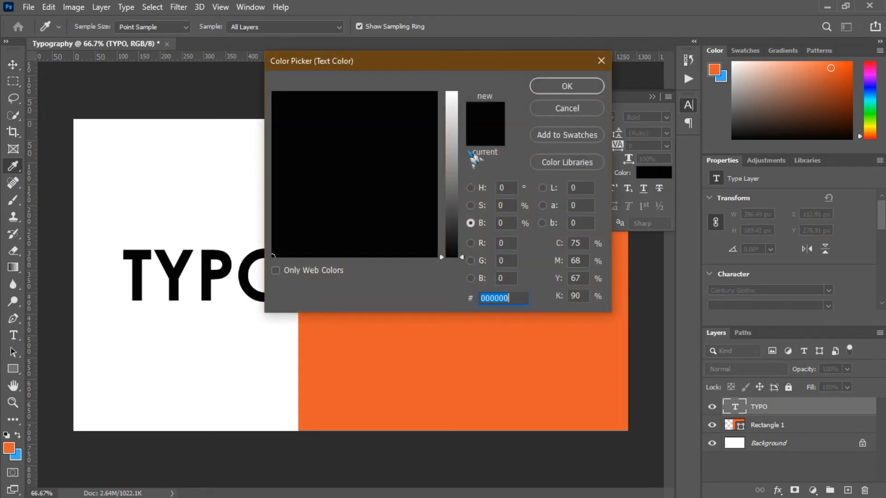
drag(453, 182, 453, 91)
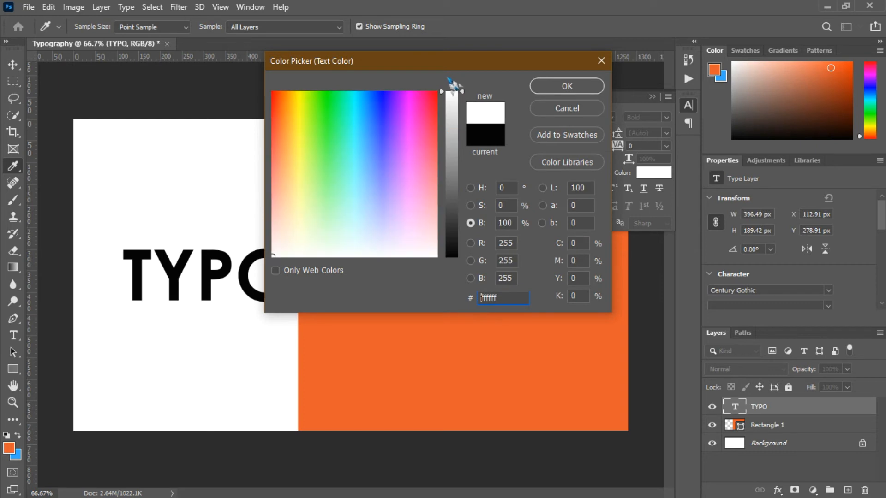
click(300, 94)
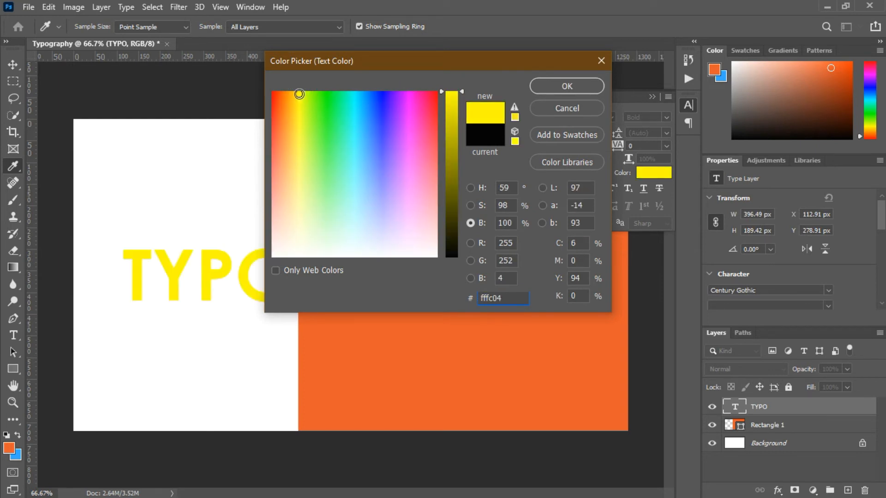
click(297, 94)
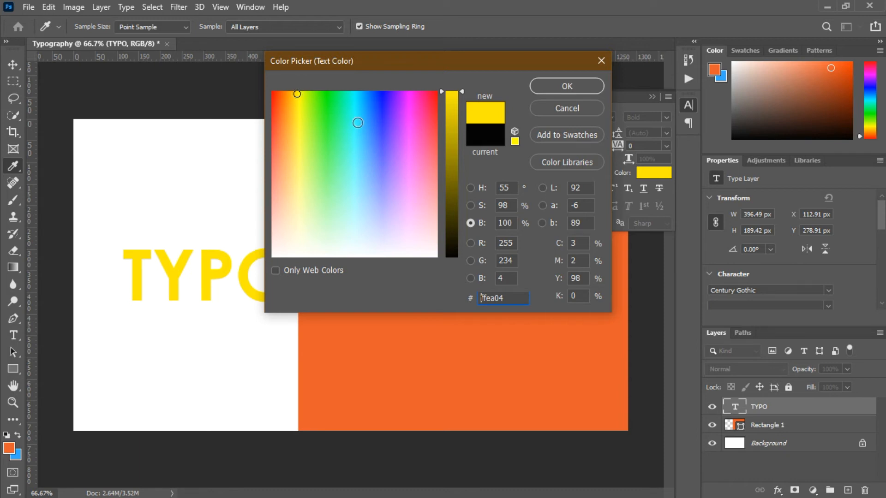
click(470, 206)
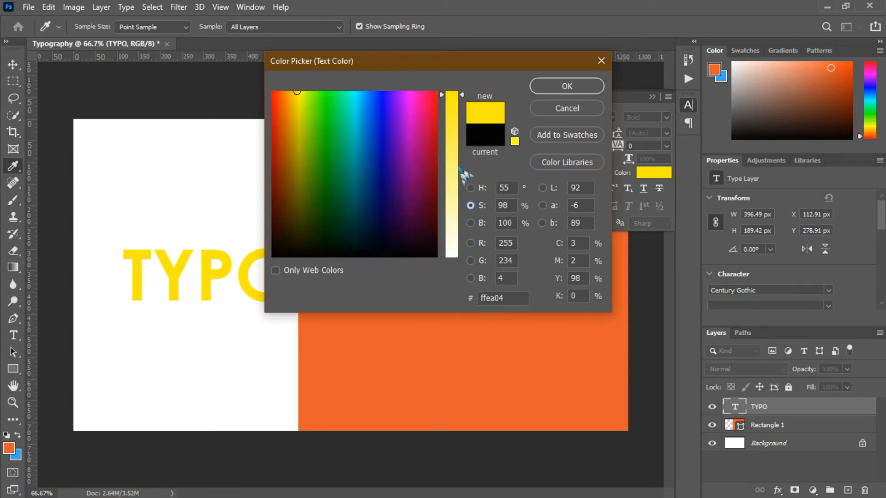
click(452, 128)
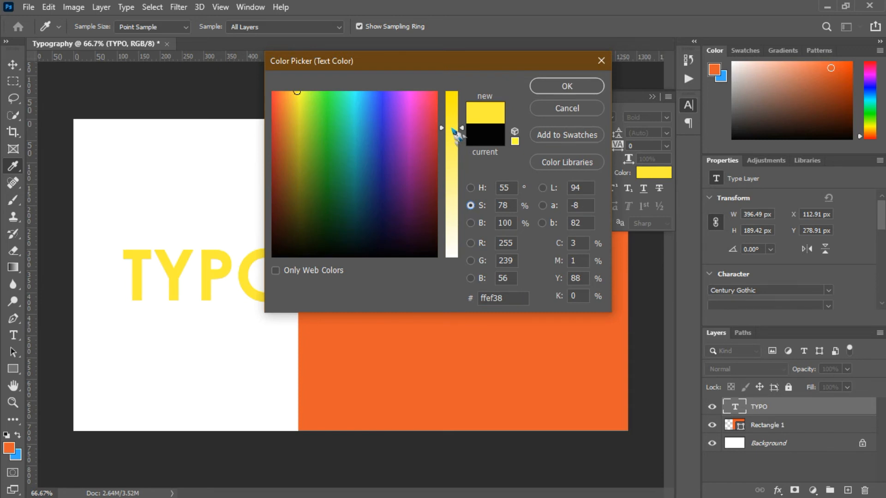
click(557, 92)
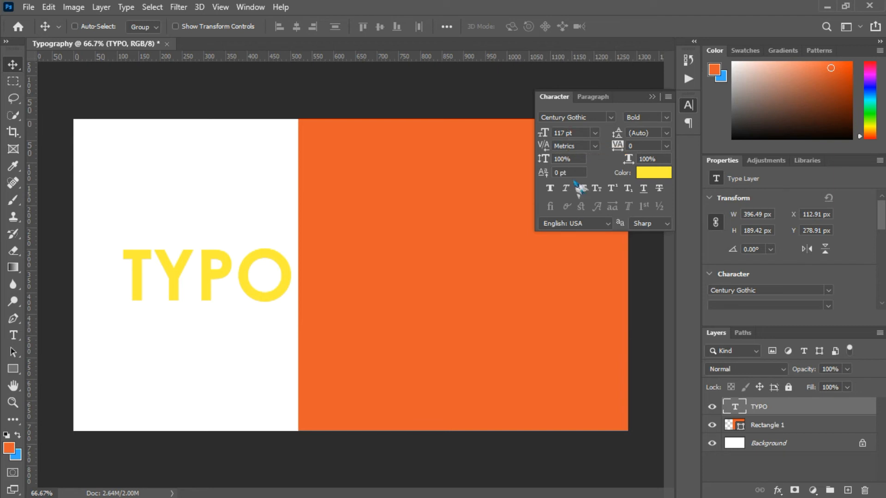
Set the TYPO text's color back to black and close the character settings.
click(654, 172)
drag(425, 231, 448, 279)
click(567, 86)
click(652, 97)
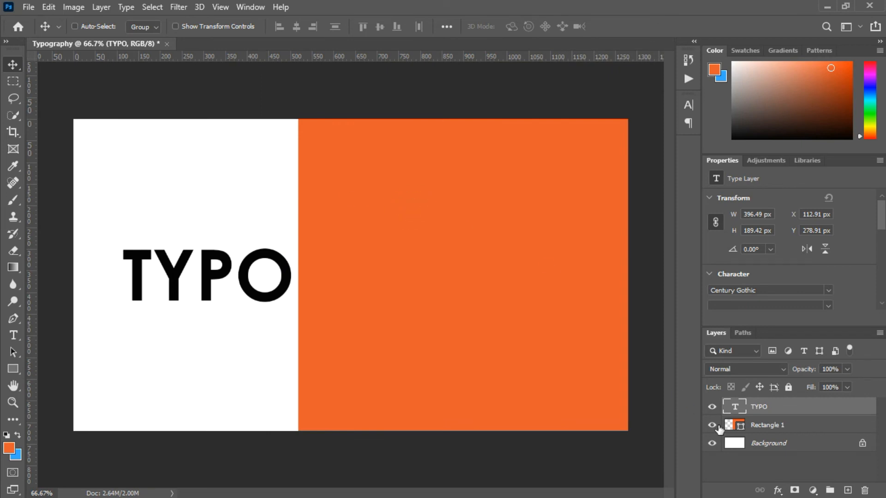
Fill the orange rectangle with the recently used yellow.
click(775, 426)
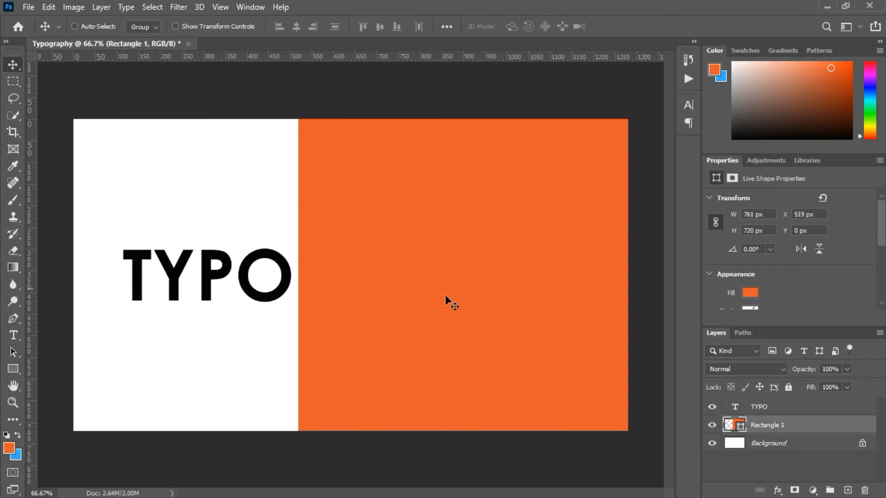
click(750, 292)
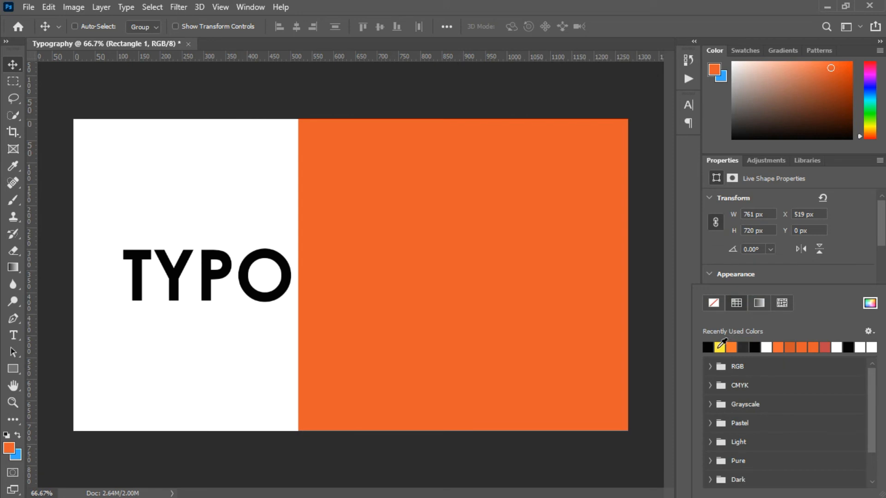
click(720, 347)
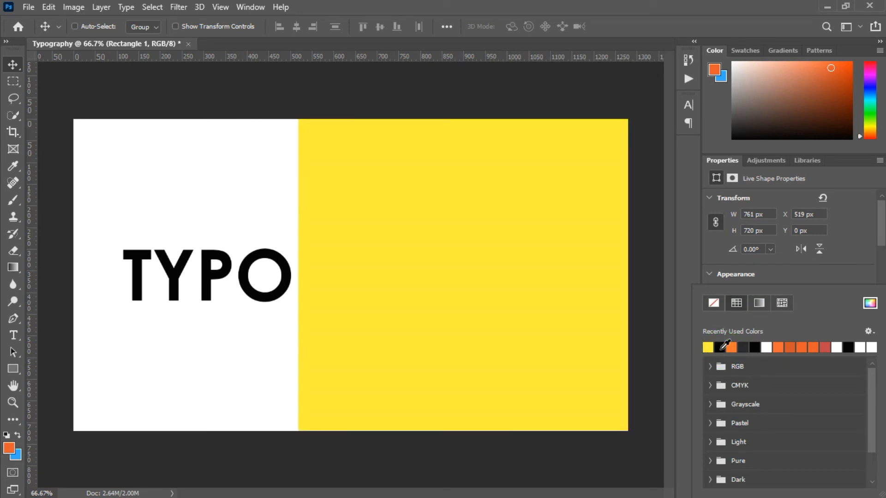
click(711, 275)
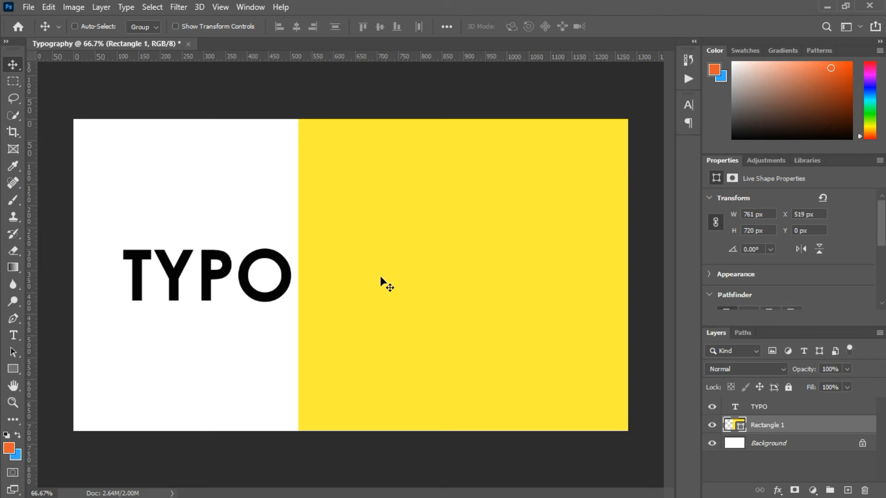
Duplicate the TYPO text horizontally onto the yellow rectangle and replace the copy's wording with GRAPHY.
ctrl+click(281, 302)
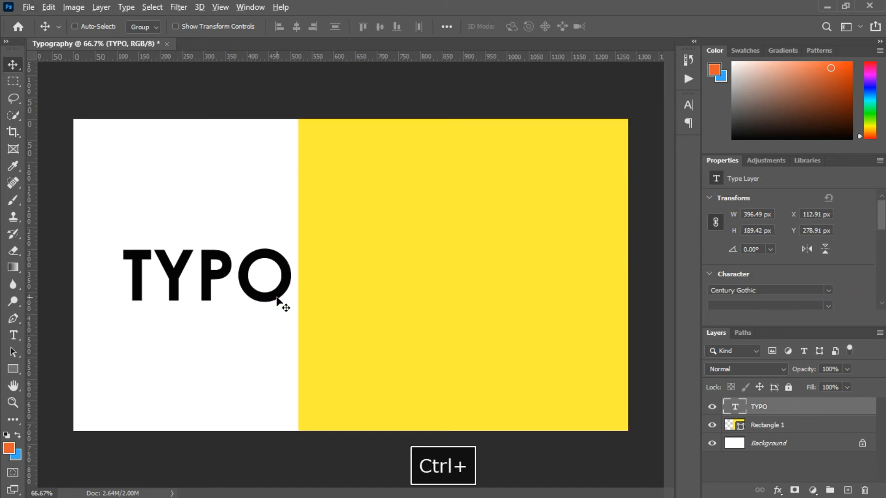
drag(277, 299, 461, 300)
double_click(427, 282)
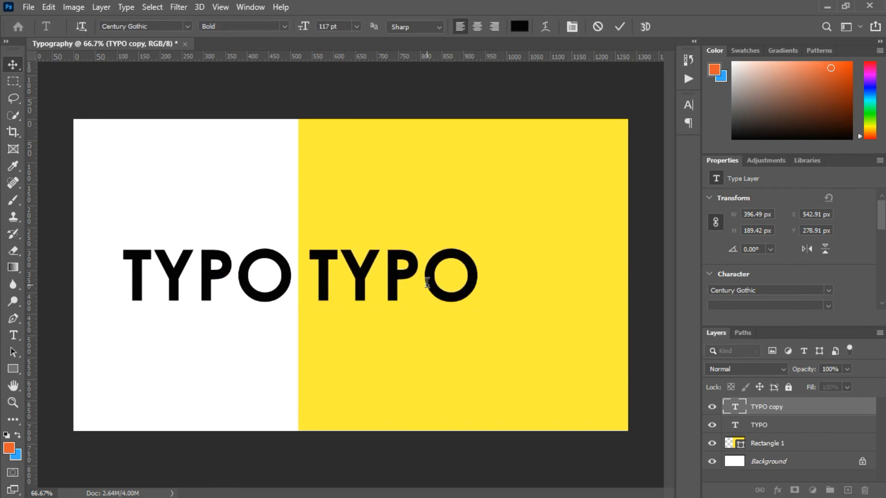
key(BackSpace)
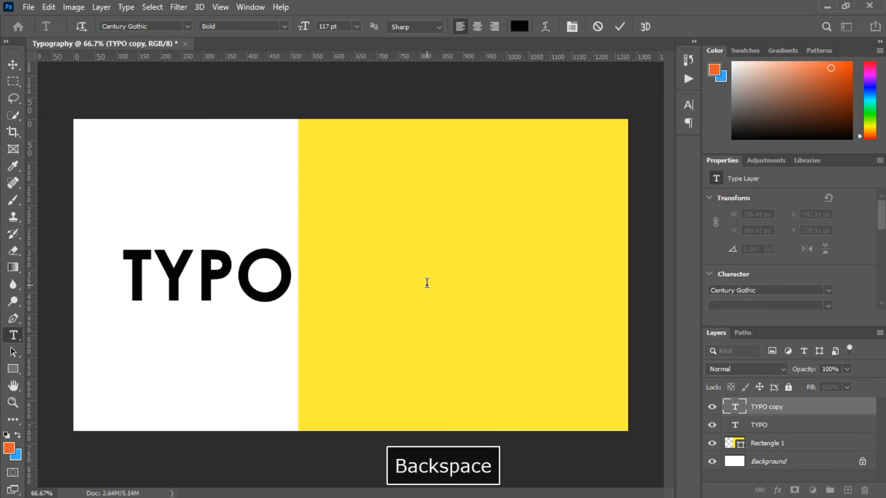
text(G)
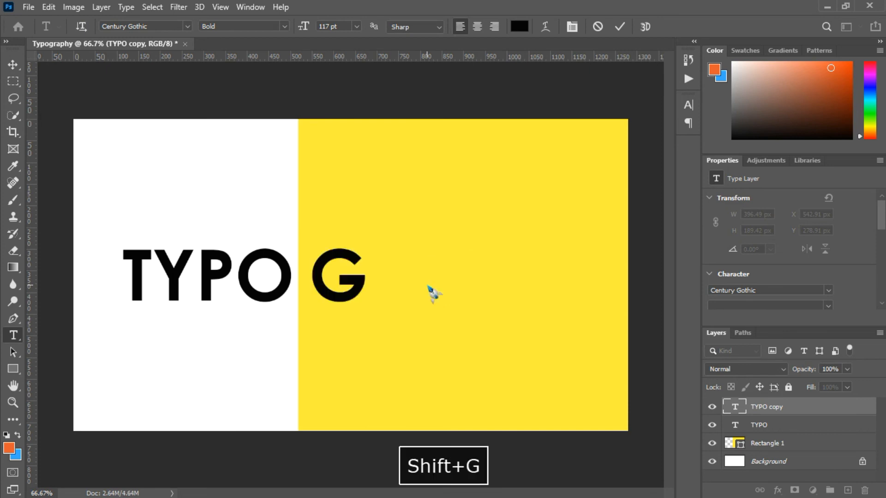
text(RAPH)
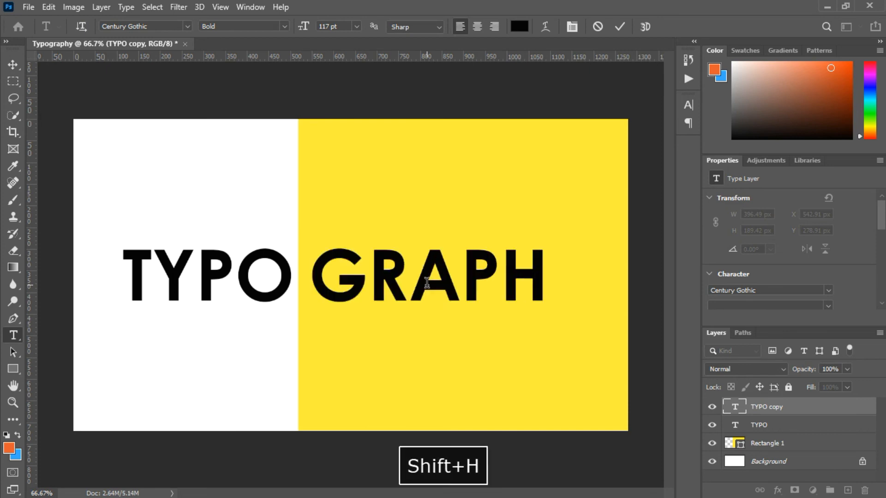
text(Y)
Move GRAPHY and TYPO toward each other so they meet closely at the edge between white and yellow.
drag(469, 337, 460, 337)
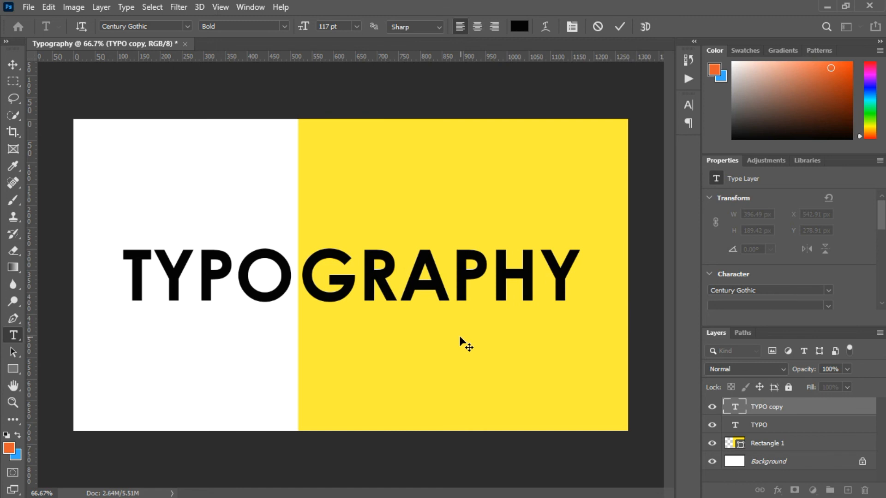
ctrl+click(274, 299)
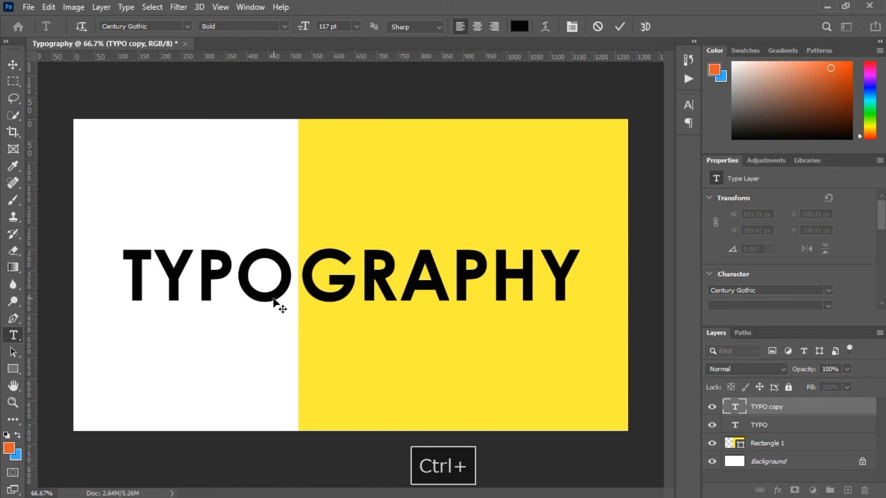
key(ctrl)
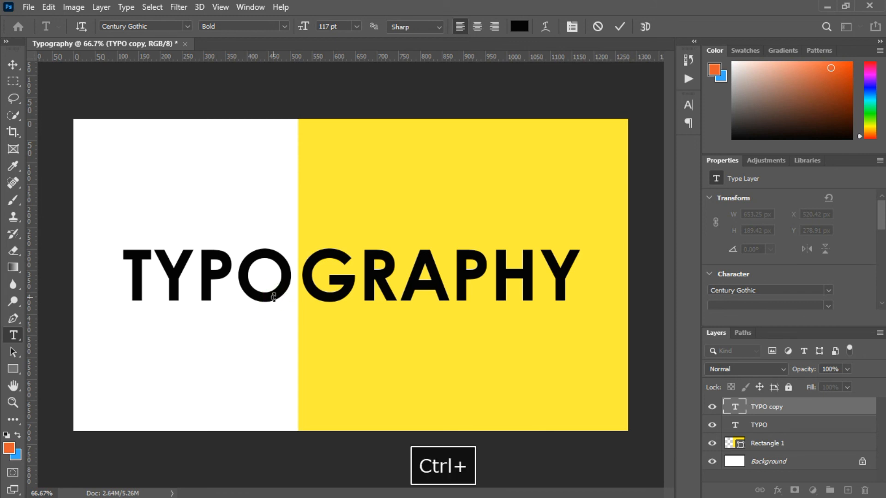
click(769, 427)
key(v)
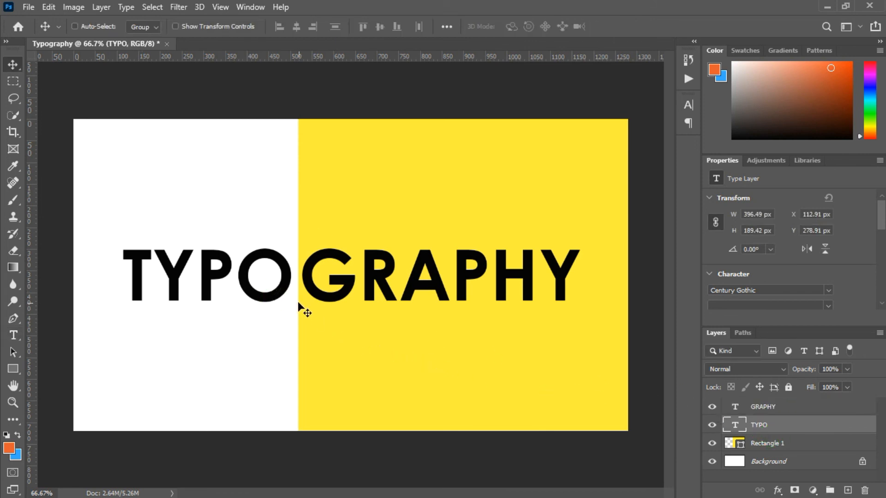
drag(276, 295, 281, 298)
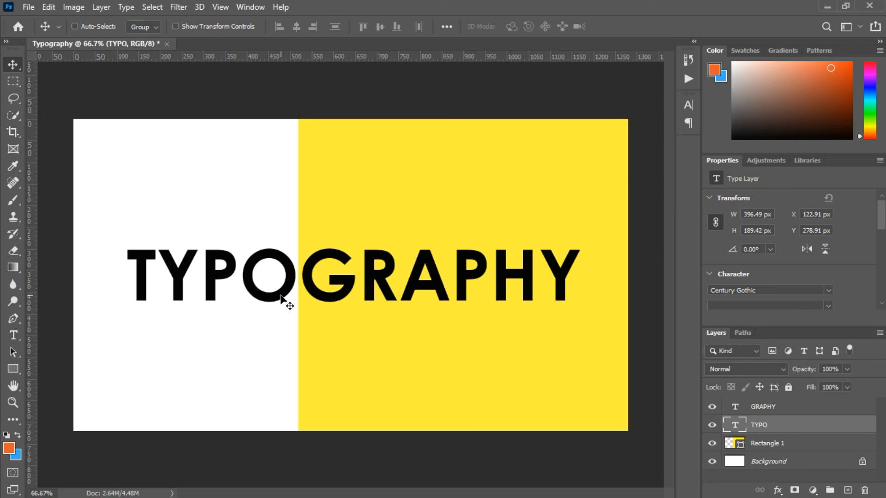
Add a new layer directly above the Background and fill it with black.
key(F9)
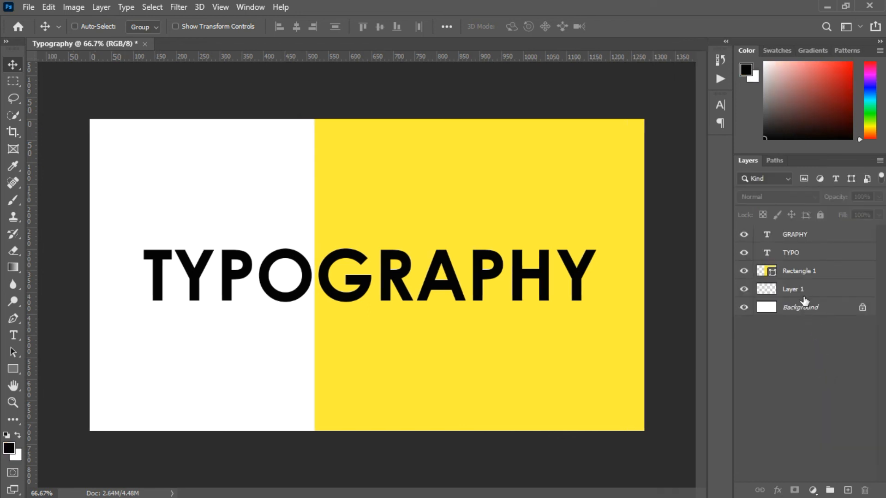
click(809, 292)
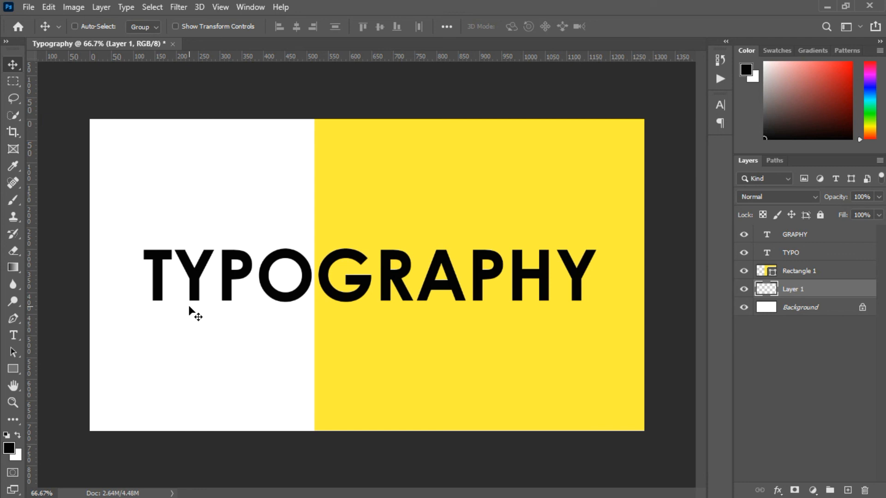
key(alt+BackSpace)
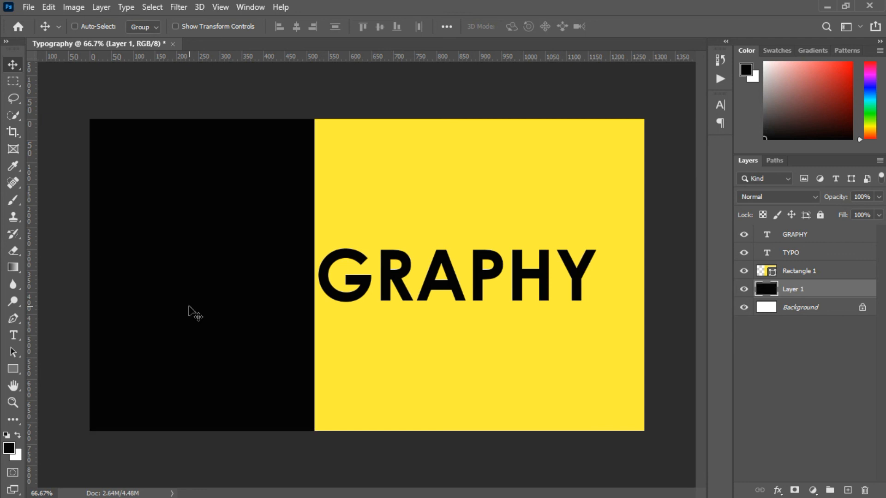
Recolor the TYPO text with yellow ffef38 sampled from the rectangle.
click(798, 254)
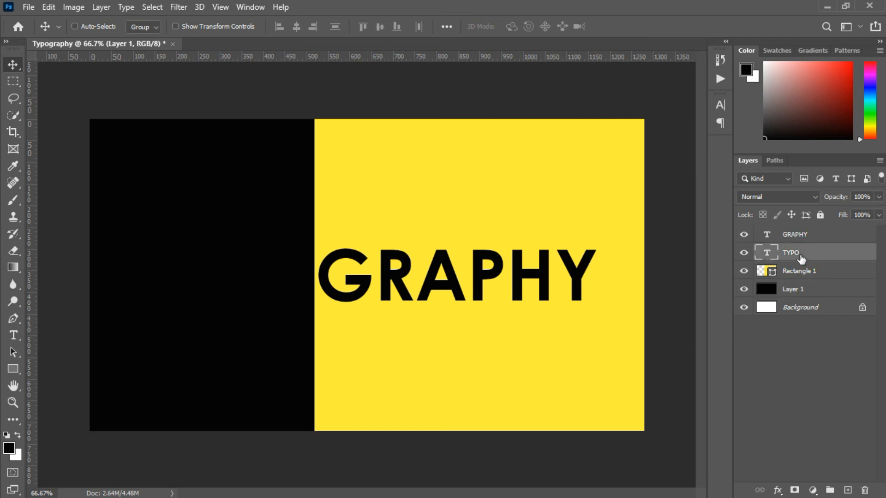
click(720, 106)
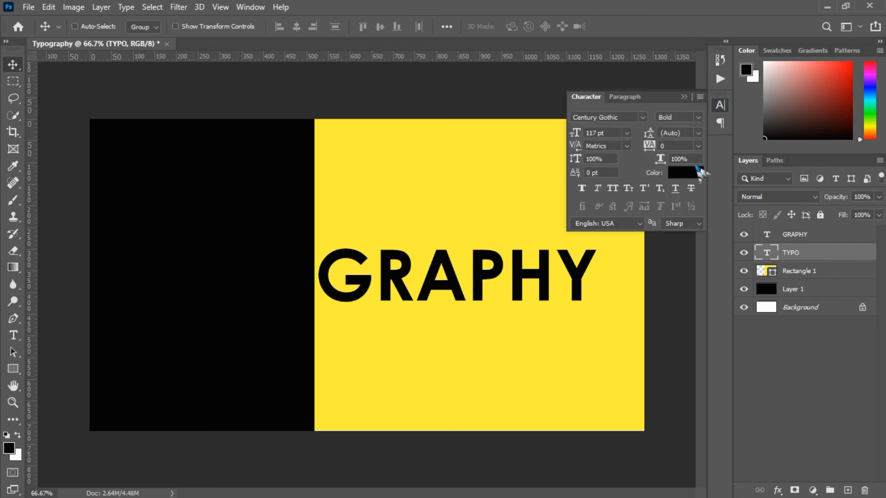
click(695, 174)
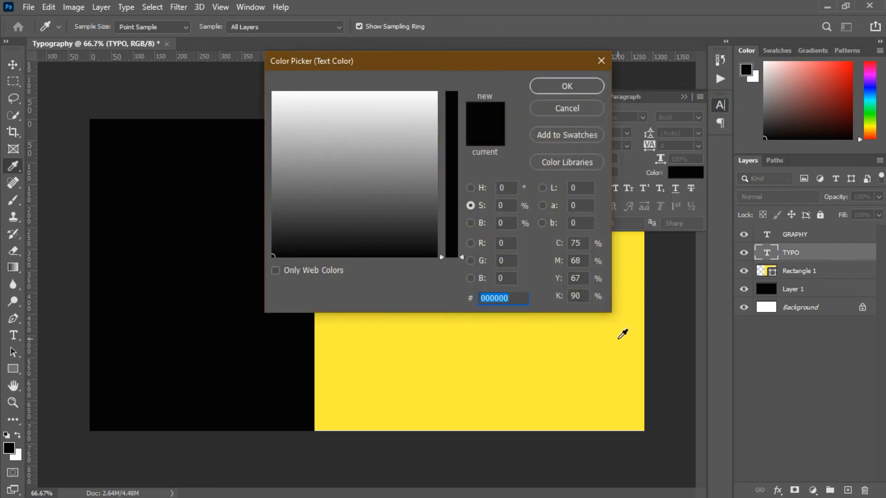
click(619, 338)
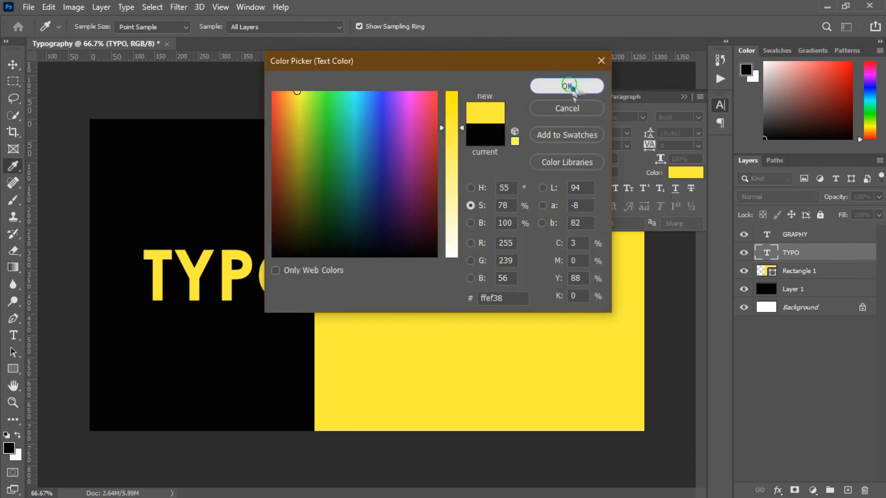
click(567, 86)
click(684, 96)
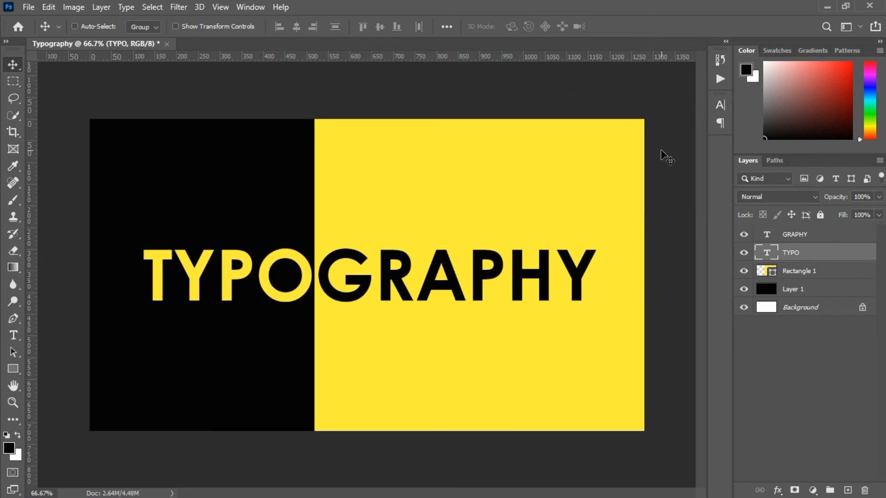